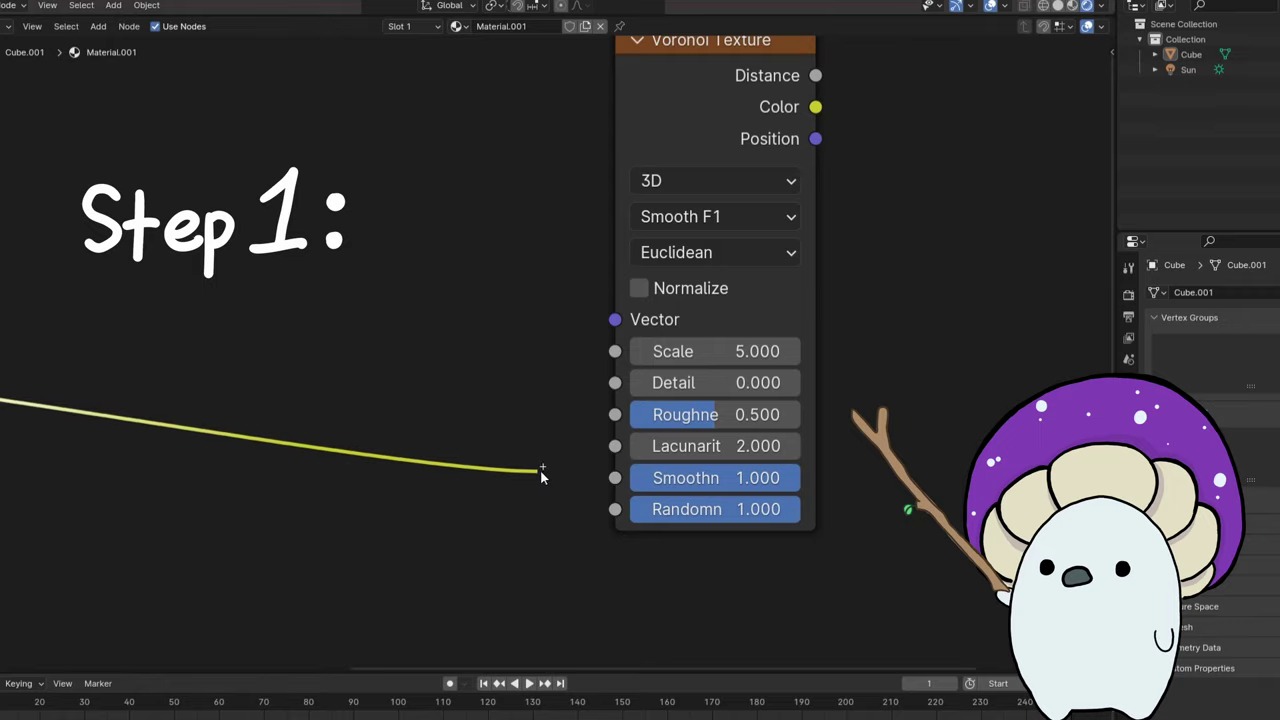
# Step: Like the Anime Cel Shader video, subscribe to the channel, and set notifications to All
pyautogui.moveTo(540, 469); pyautogui.dragTo(601, 478)
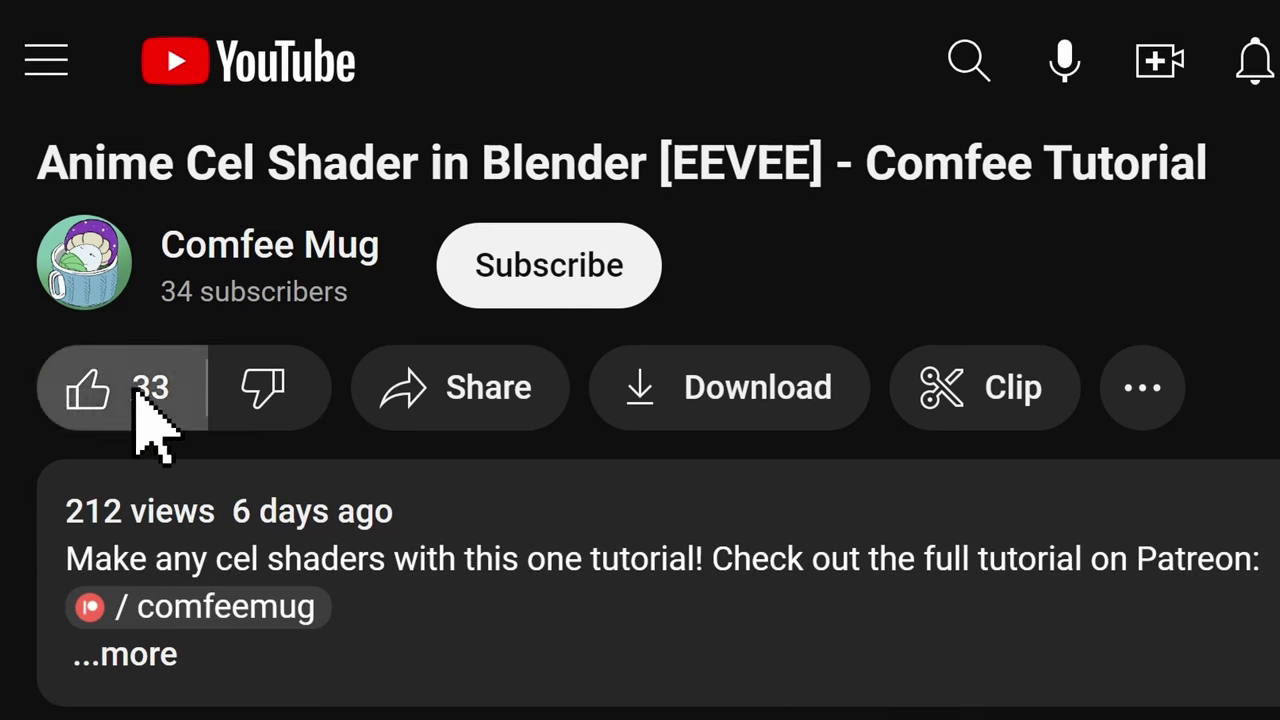
pyautogui.click(137, 388)
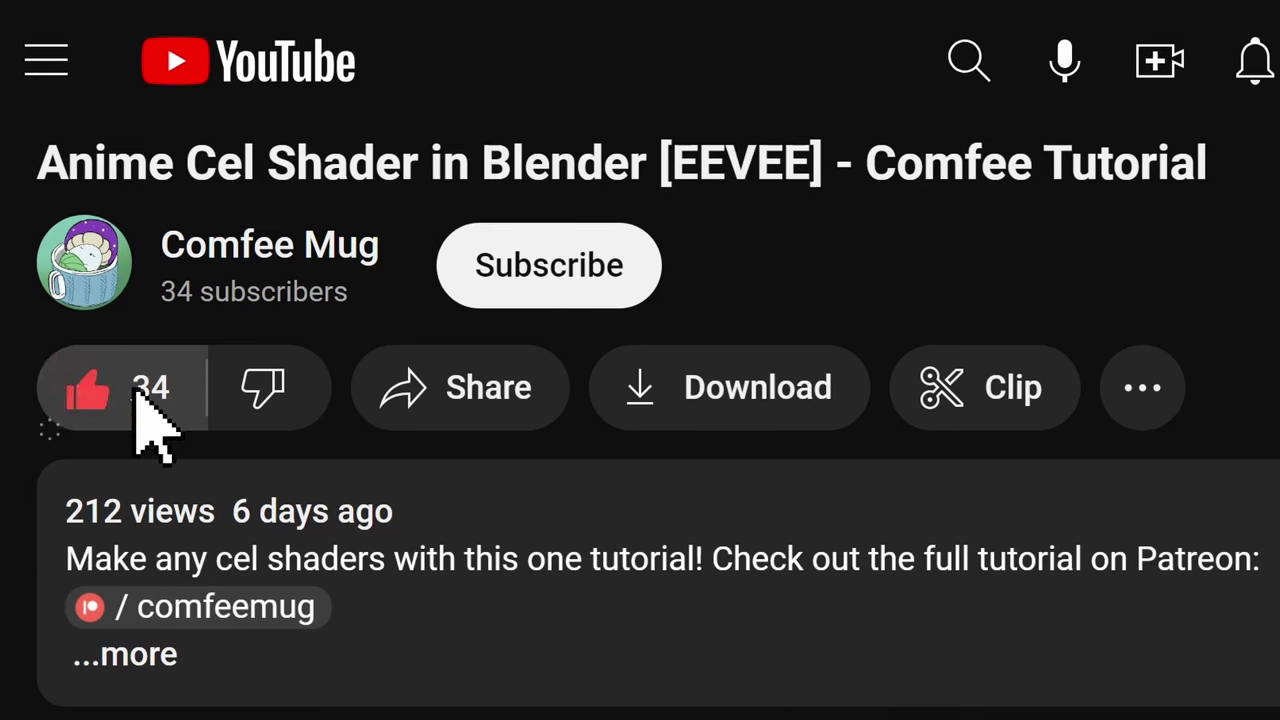
pyautogui.click(553, 264)
pyautogui.click(738, 258)
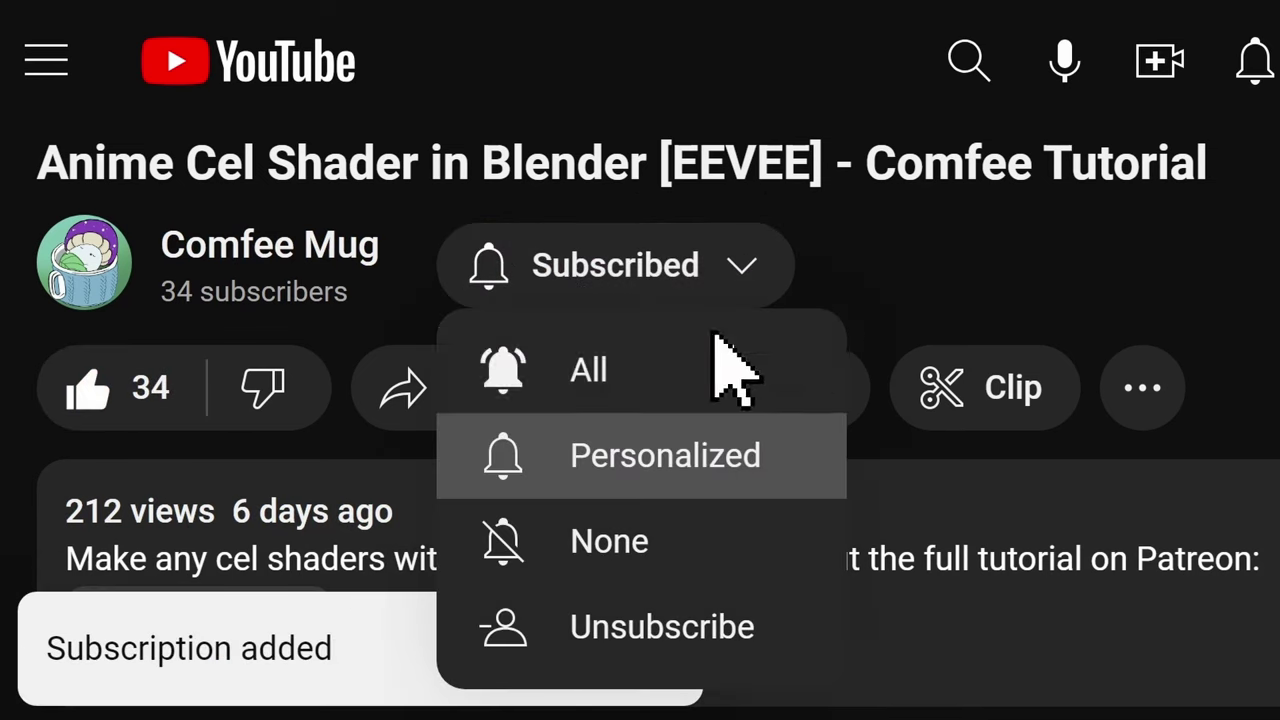
pyautogui.click(716, 345)
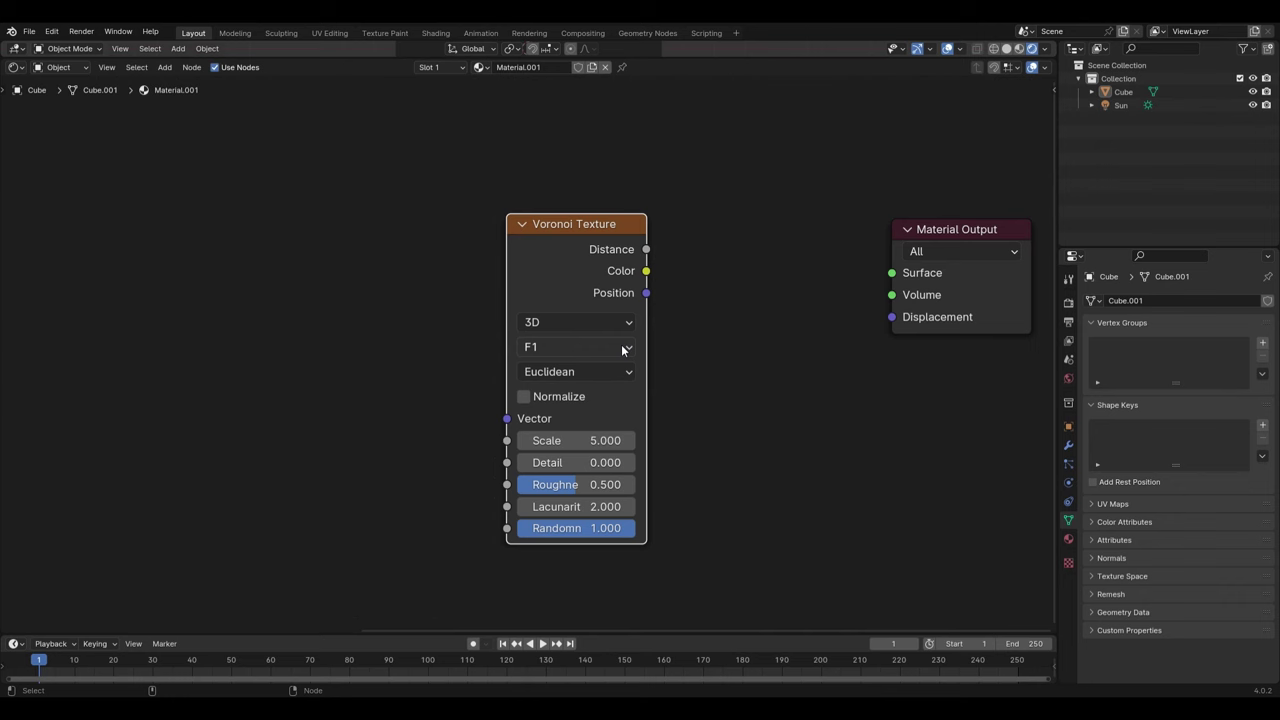
# Step: Set the Voronoi to Smooth F1 and route Noise Color through the Color Ramp into Voronoi Vector
pyautogui.click(622, 349)
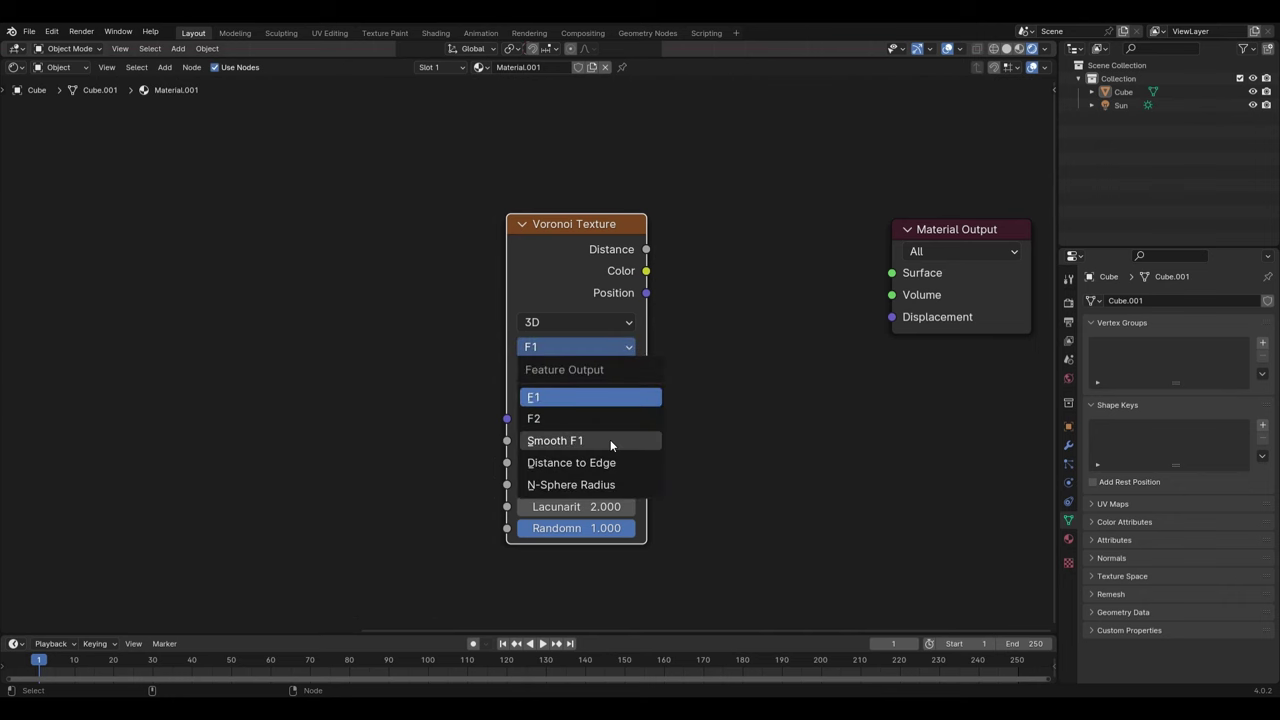
pyautogui.click(610, 441)
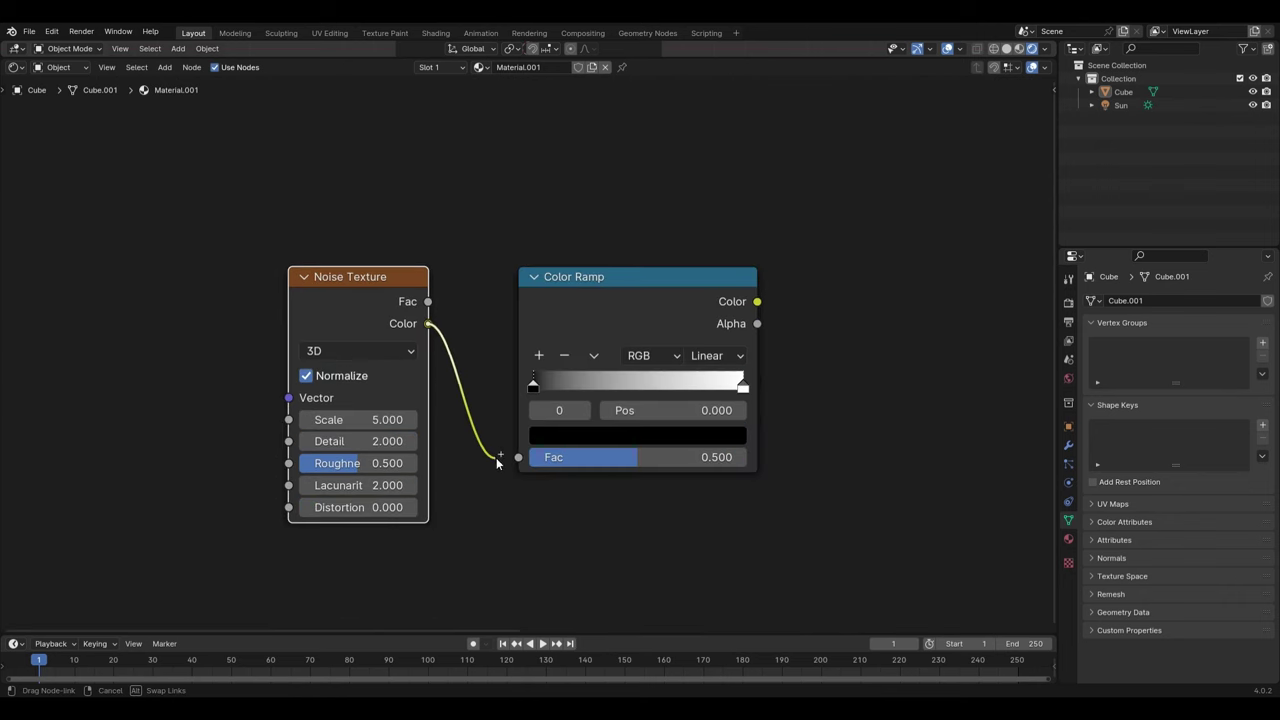
pyautogui.moveTo(496, 457); pyautogui.dragTo(511, 458)
pyautogui.scroll(2, 511, 458)
pyautogui.moveTo(349, 370); pyautogui.dragTo(612, 463)
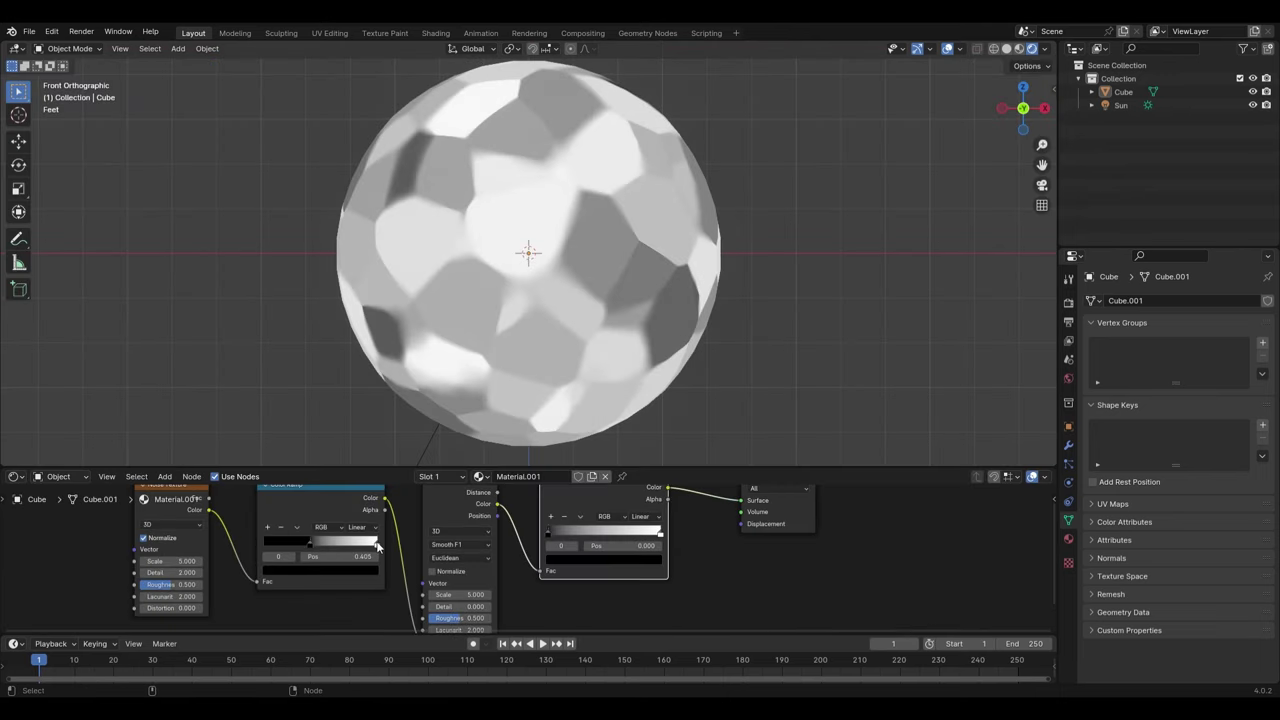
# Step: Make the Noise Texture 2D at scale 15.800 and pull the Color Ramp stops tightly together
pyautogui.moveTo(378, 546); pyautogui.dragTo(323, 548)
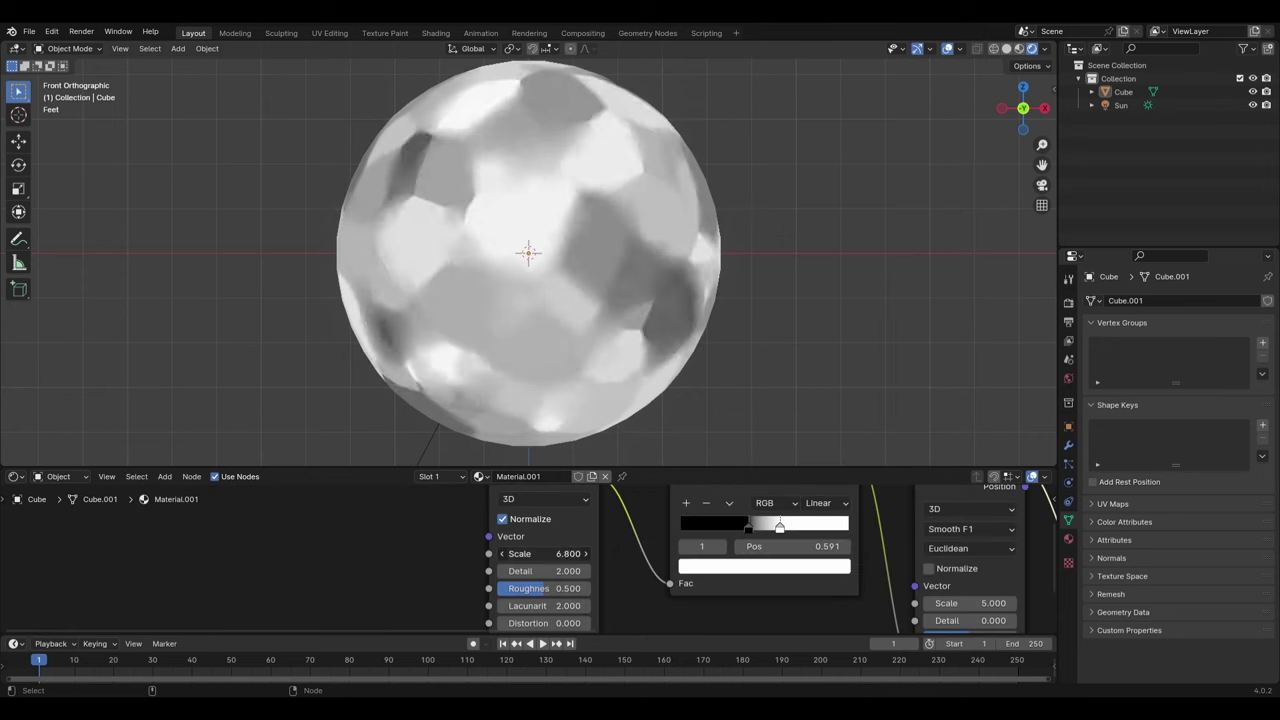
pyautogui.moveTo(550, 553); pyautogui.dragTo(566, 499)
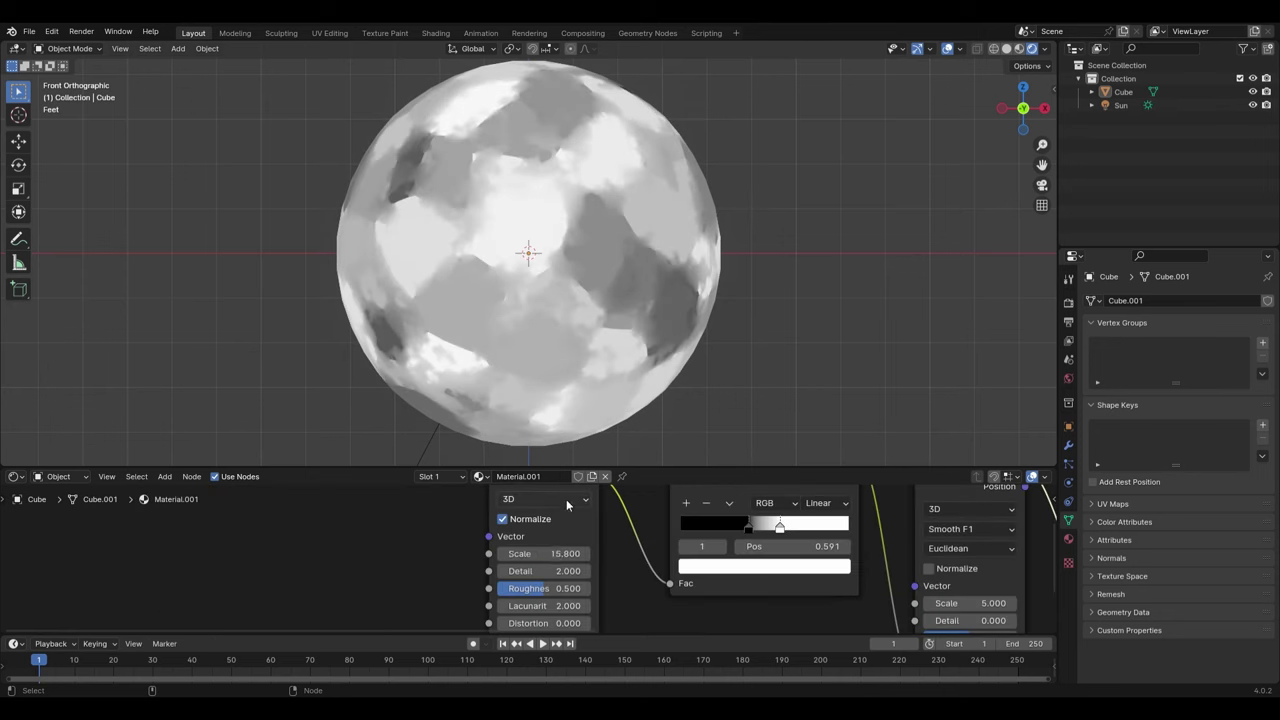
pyautogui.click(566, 499)
pyautogui.click(540, 537)
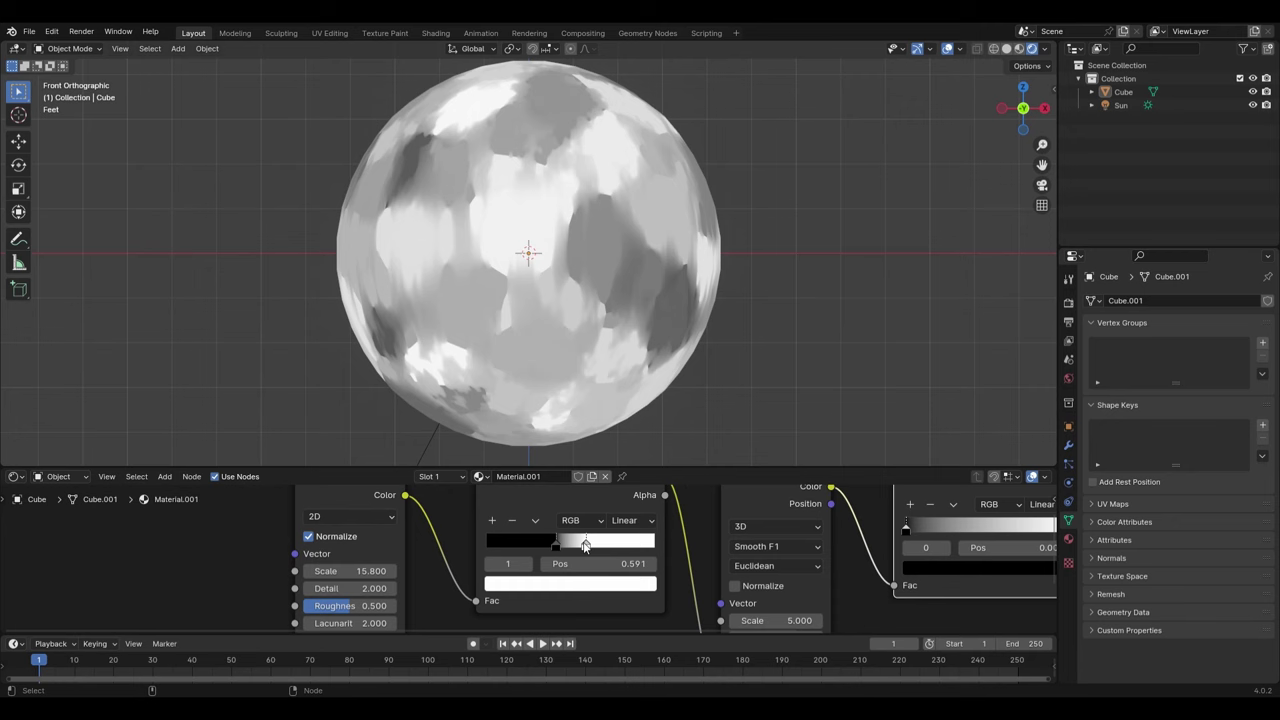
pyautogui.moveTo(585, 545); pyautogui.dragTo(573, 549)
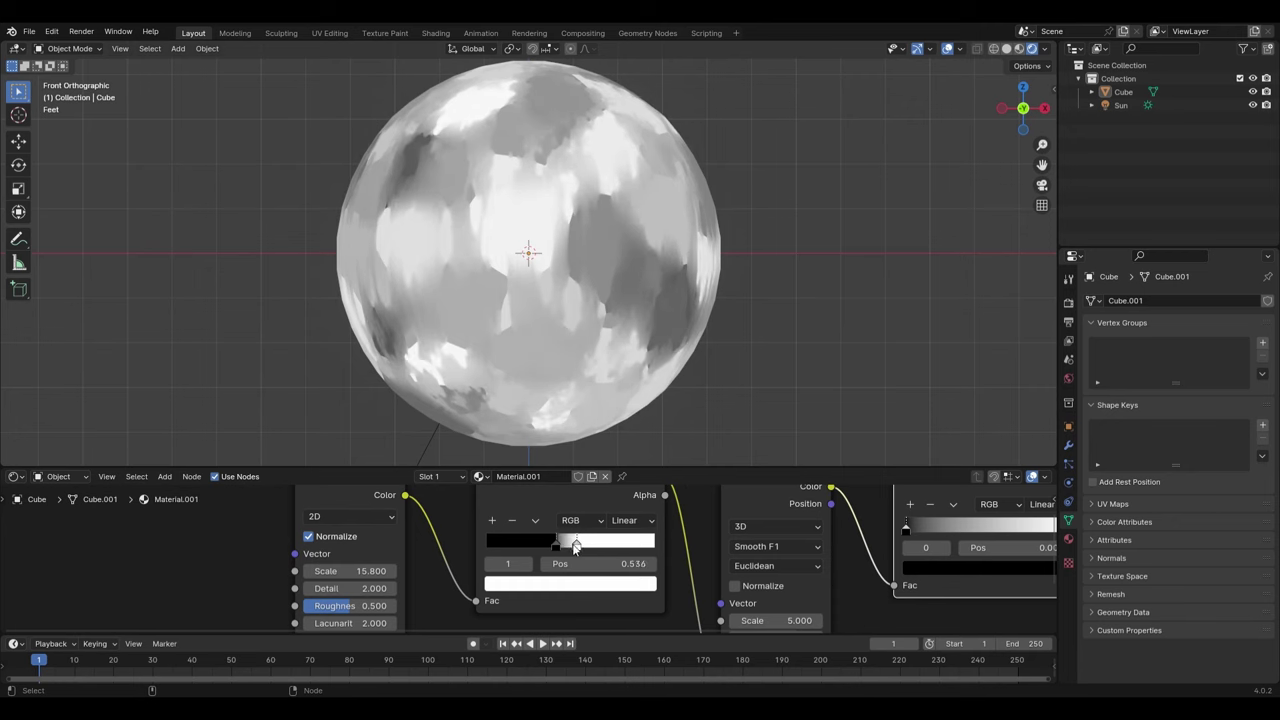
pyautogui.moveTo(575, 547); pyautogui.dragTo(578, 547)
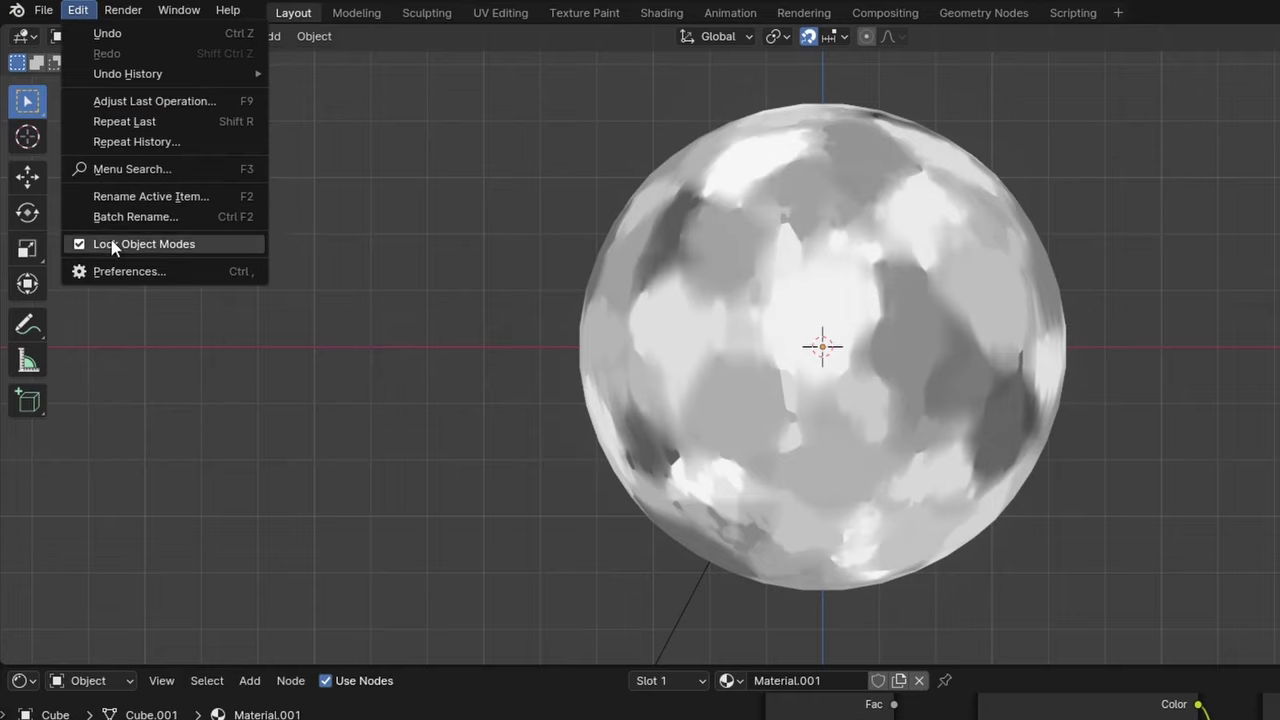
# Step: Enable the Node Wrangler add-on and add Texture Coordinate and Mapping nodes to the Voronoi
pyautogui.click(111, 274)
pyautogui.click(590, 54)
pyautogui.write('nod')
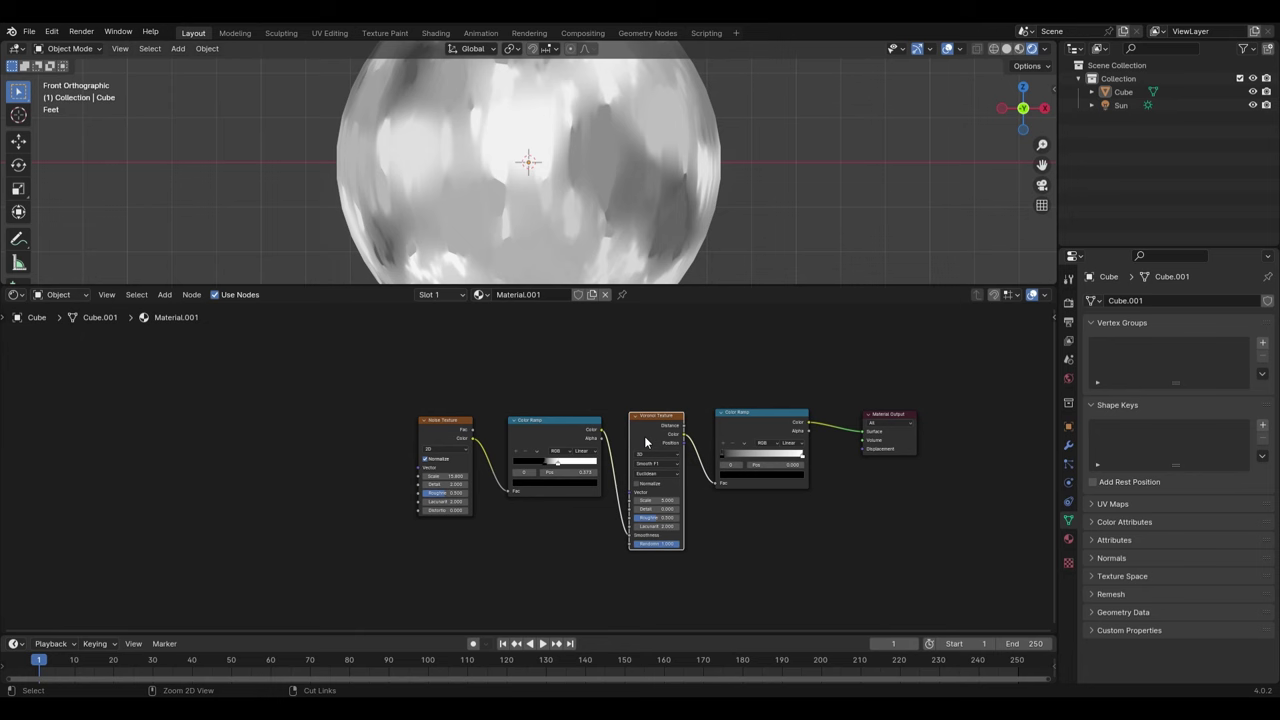
pyautogui.hotkey('ctrl', 't')
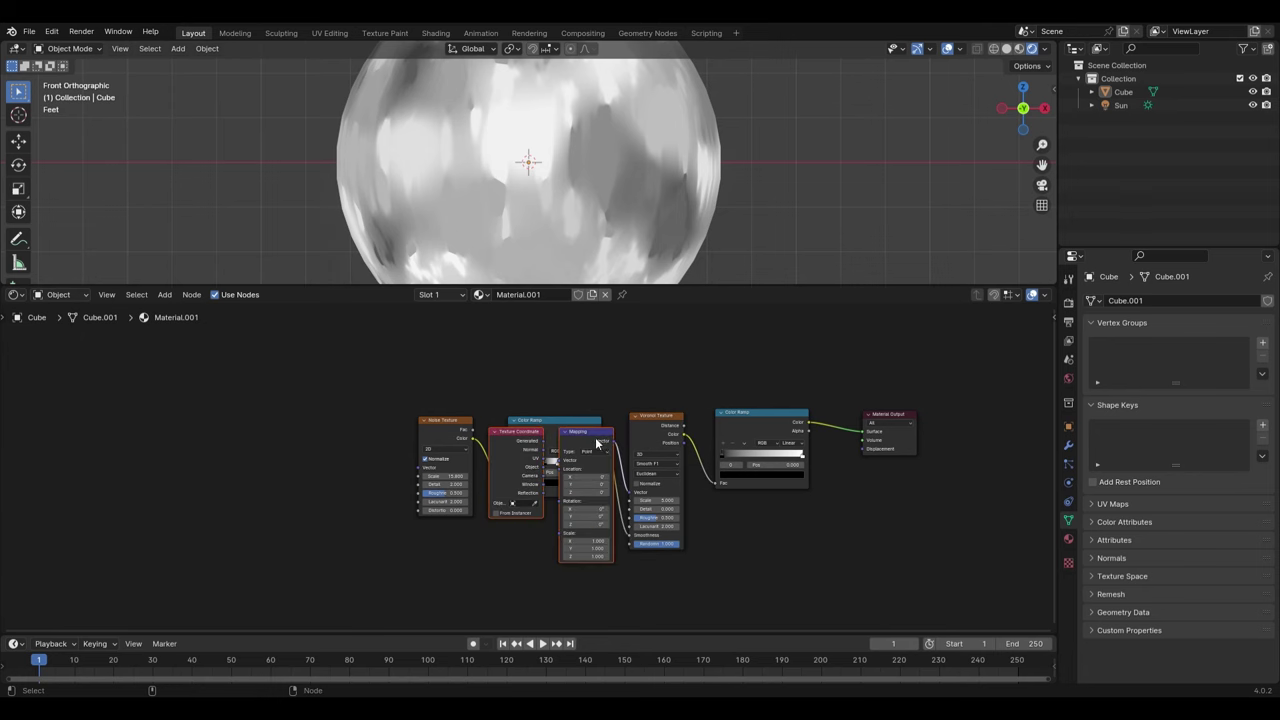
pyautogui.moveTo(597, 441); pyautogui.dragTo(500, 445)
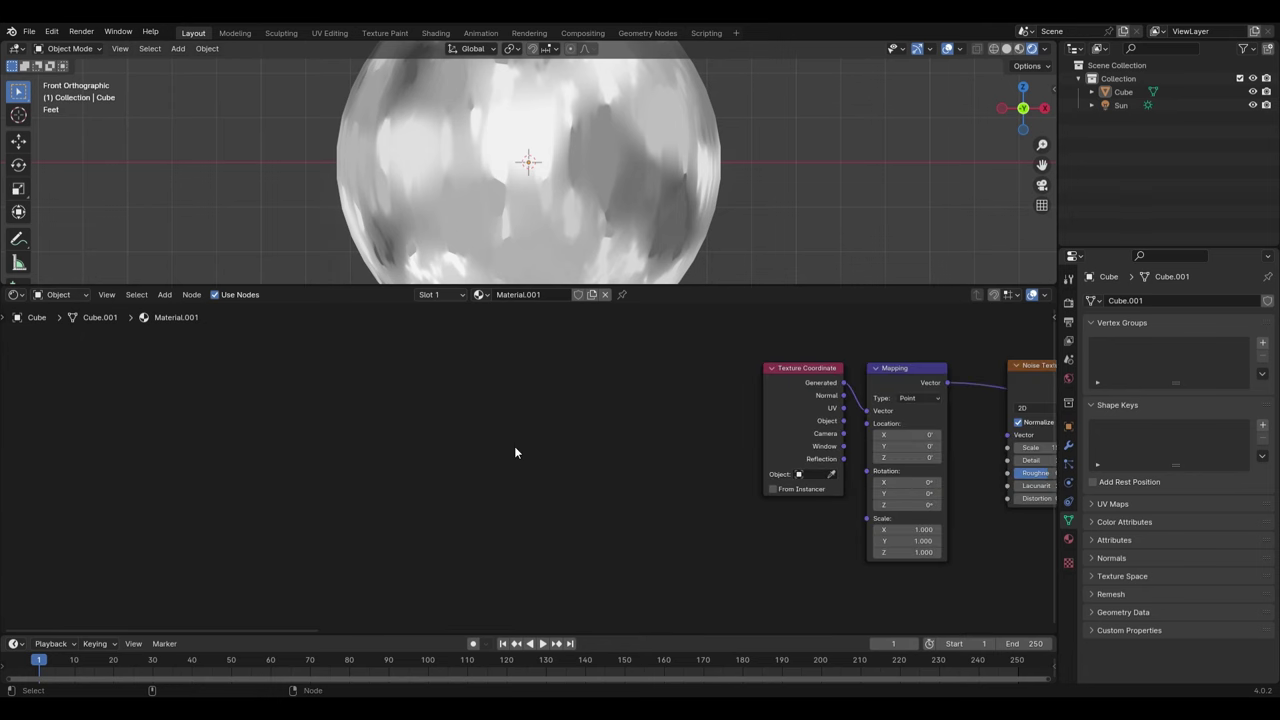
# Step: Add a Mix Color node and connect its result to the Mapping Scale input
pyautogui.hotkey('shift', 'a')
pyautogui.click(534, 453)
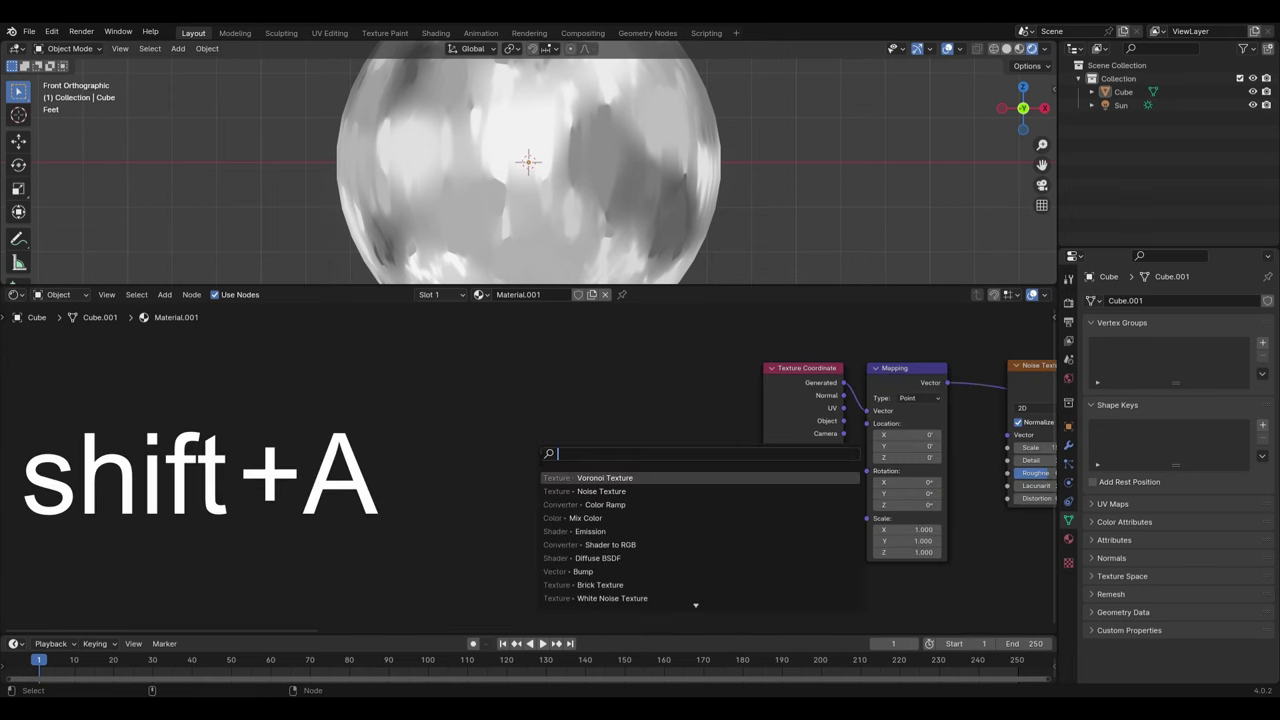
pyautogui.write('mix col')
pyautogui.press('Return')
pyautogui.click(605, 465)
pyautogui.scroll(4, 588, 429)
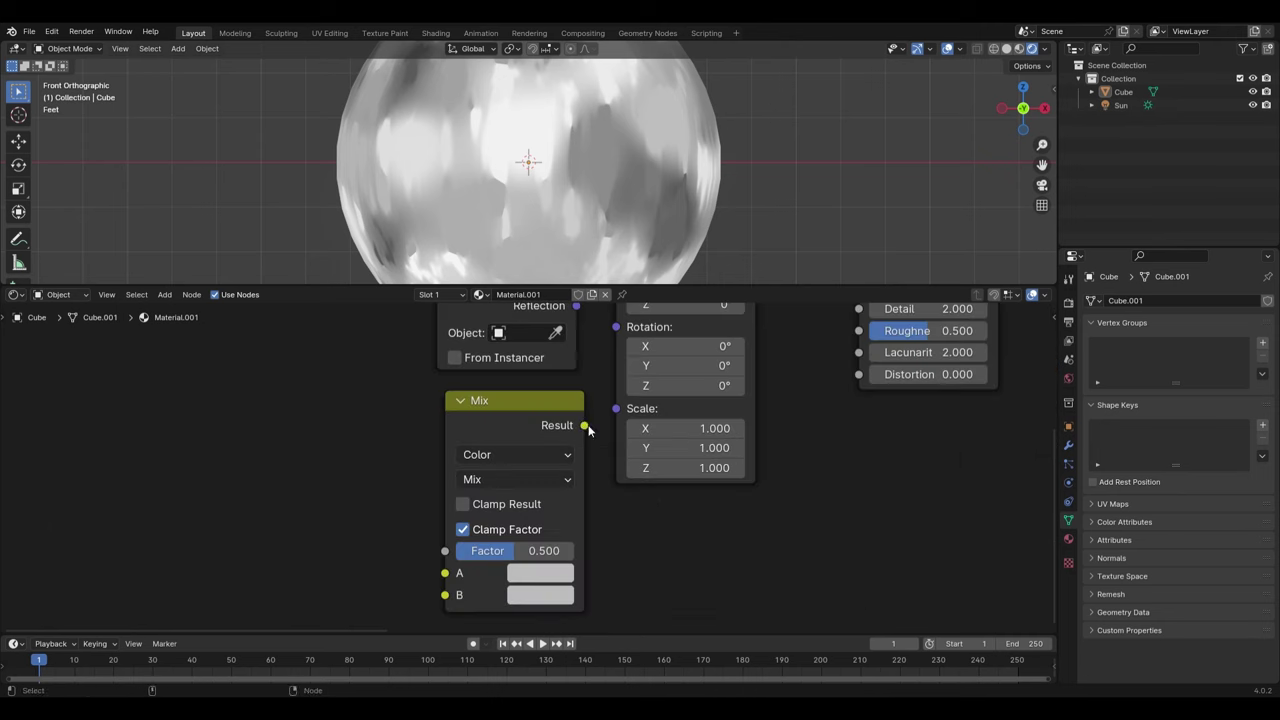
pyautogui.moveTo(614, 416); pyautogui.dragTo(616, 409)
# Step: Set Mix input A to full white and connect the Color Ramp color into input B
pyautogui.click(545, 576)
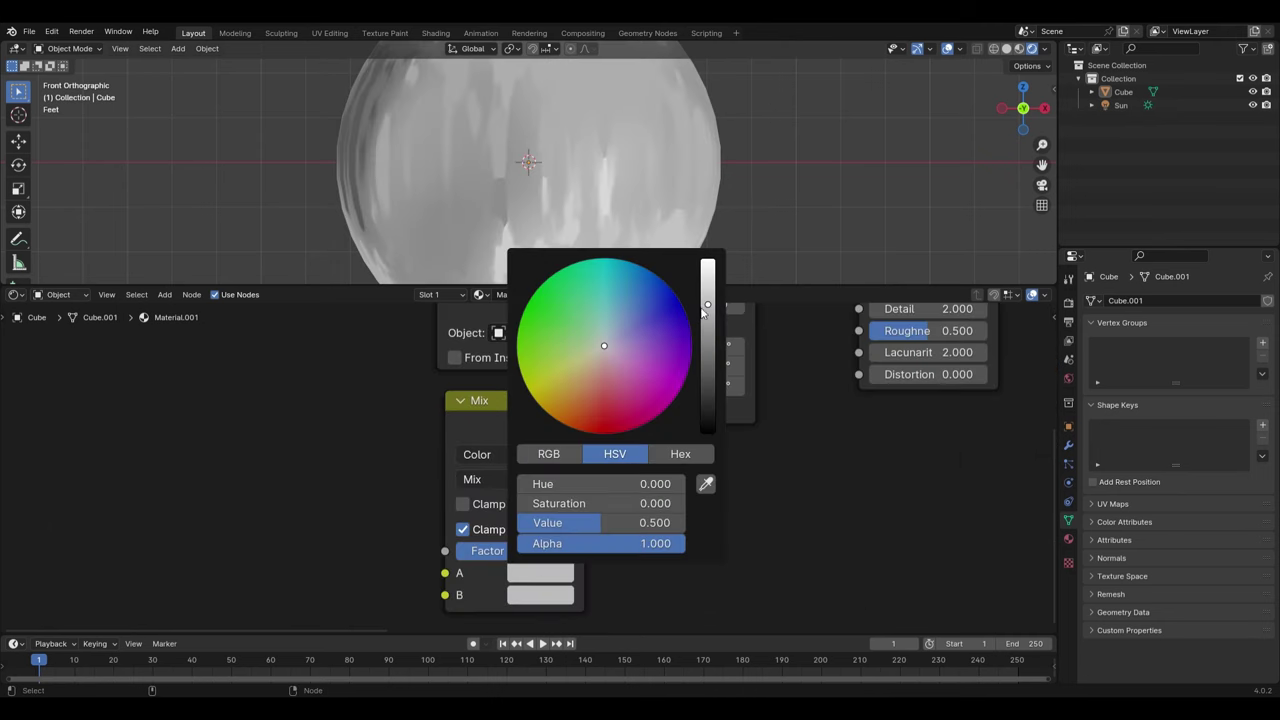
pyautogui.moveTo(703, 313); pyautogui.dragTo(707, 260)
pyautogui.scroll(-3, 470, 480)
pyautogui.moveTo(461, 467); pyautogui.dragTo(470, 486)
pyautogui.moveTo(478, 549); pyautogui.dragTo(492, 558)
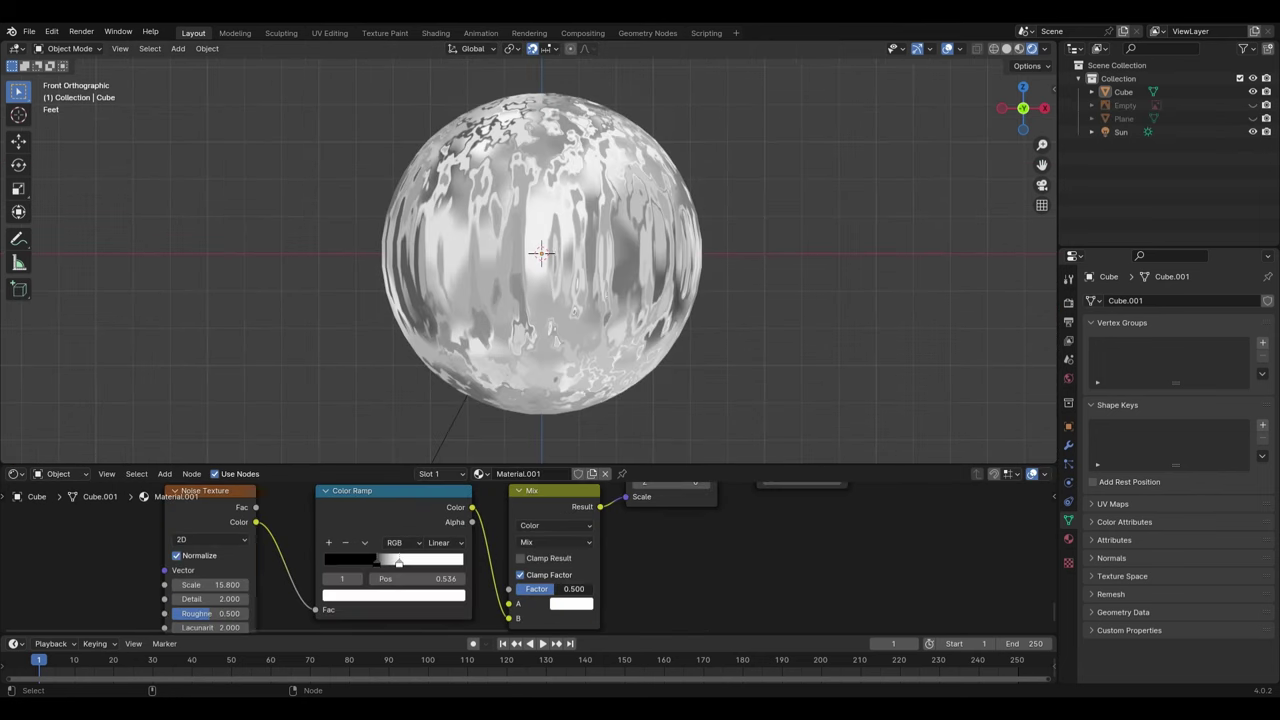
# Step: Switch the Noise Texture back to 3D and set the Mix factor to 0.300
pyautogui.moveTo(574, 588)
pyautogui.mouseDown()
pyautogui.moveTo(540, 588)
pyautogui.moveTo(590, 588)
pyautogui.mouseUp()
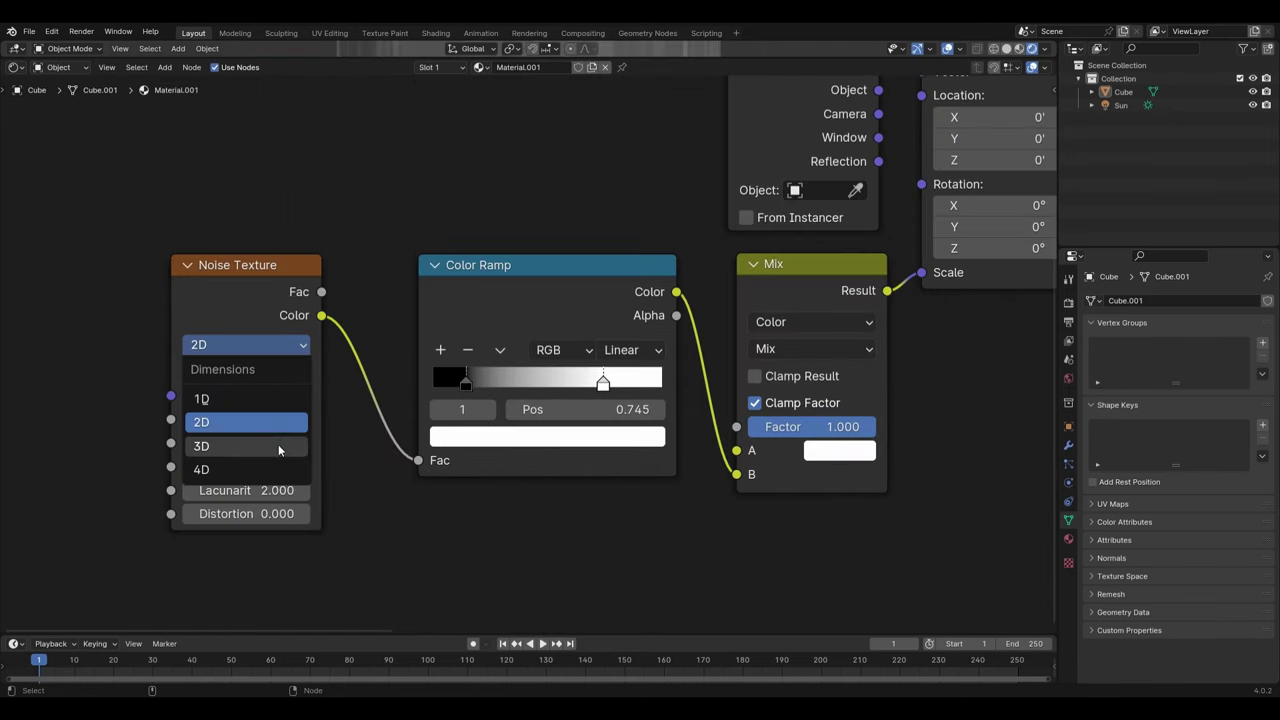
pyautogui.click(278, 447)
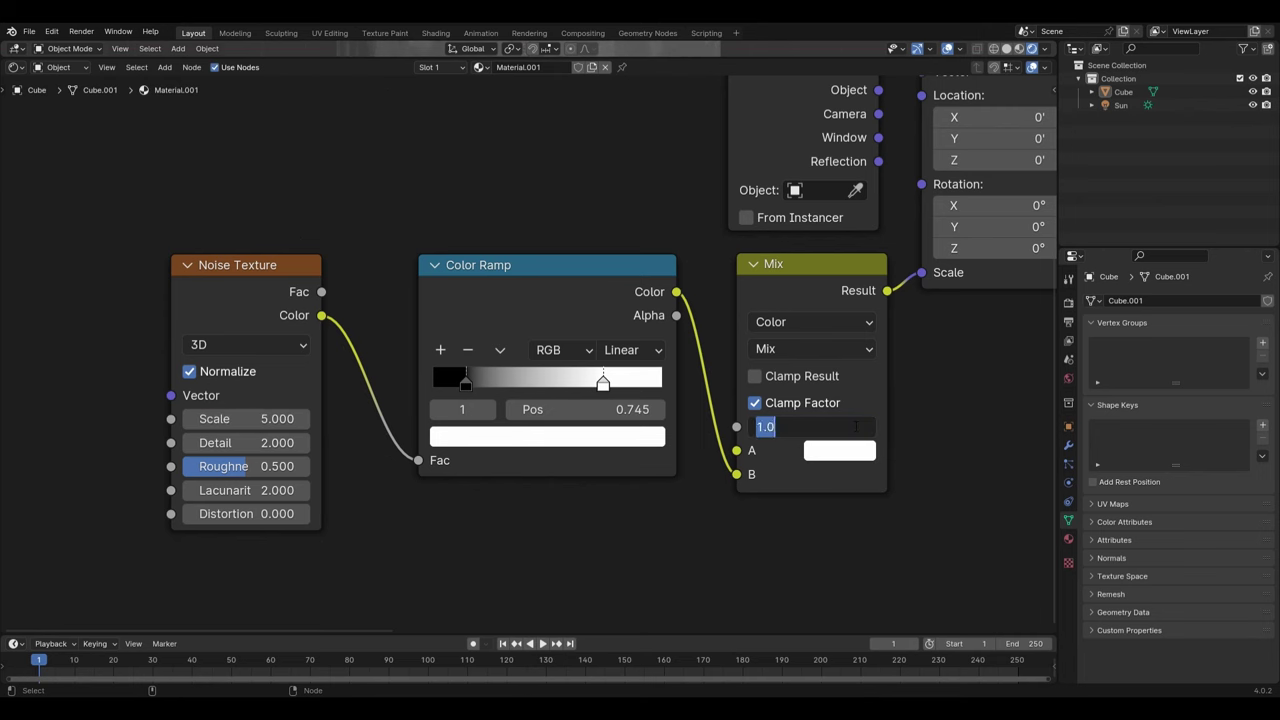
pyautogui.write('.3')
pyautogui.press('Return')
pyautogui.moveTo(856, 58); pyautogui.dragTo(856, 627)
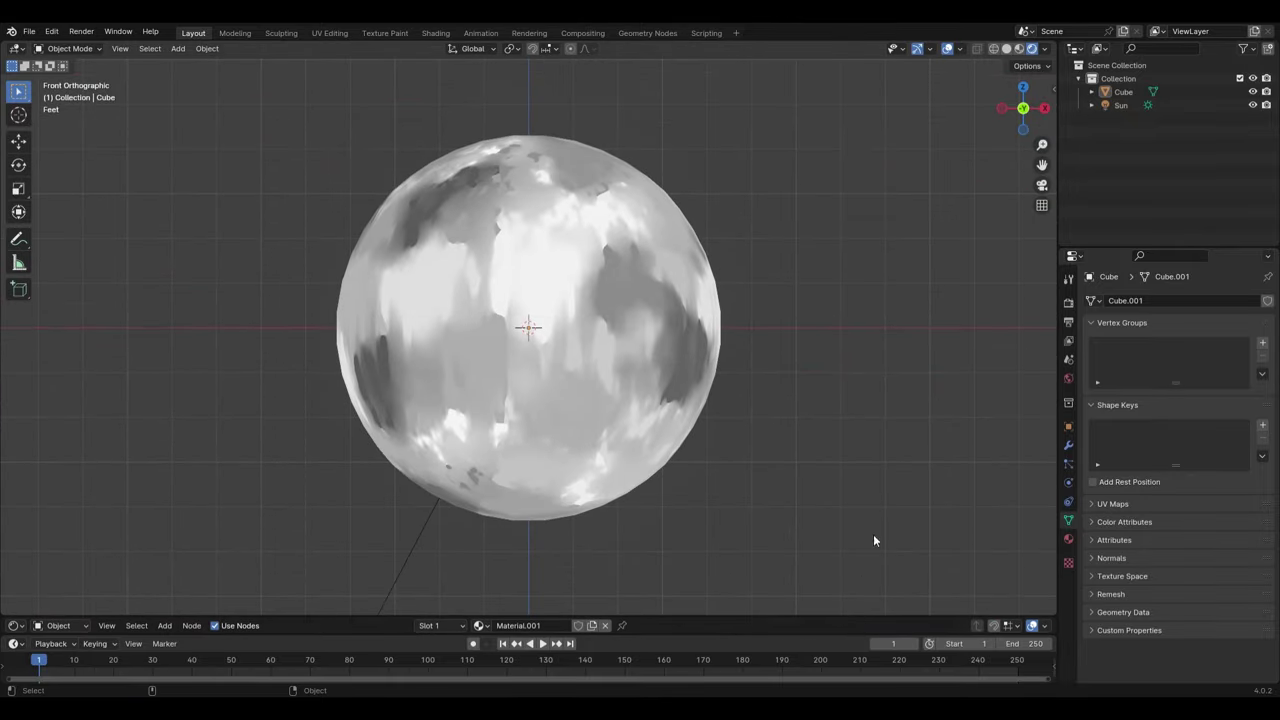
pyautogui.moveTo(873, 540); pyautogui.dragTo(680, 498, button='middle')
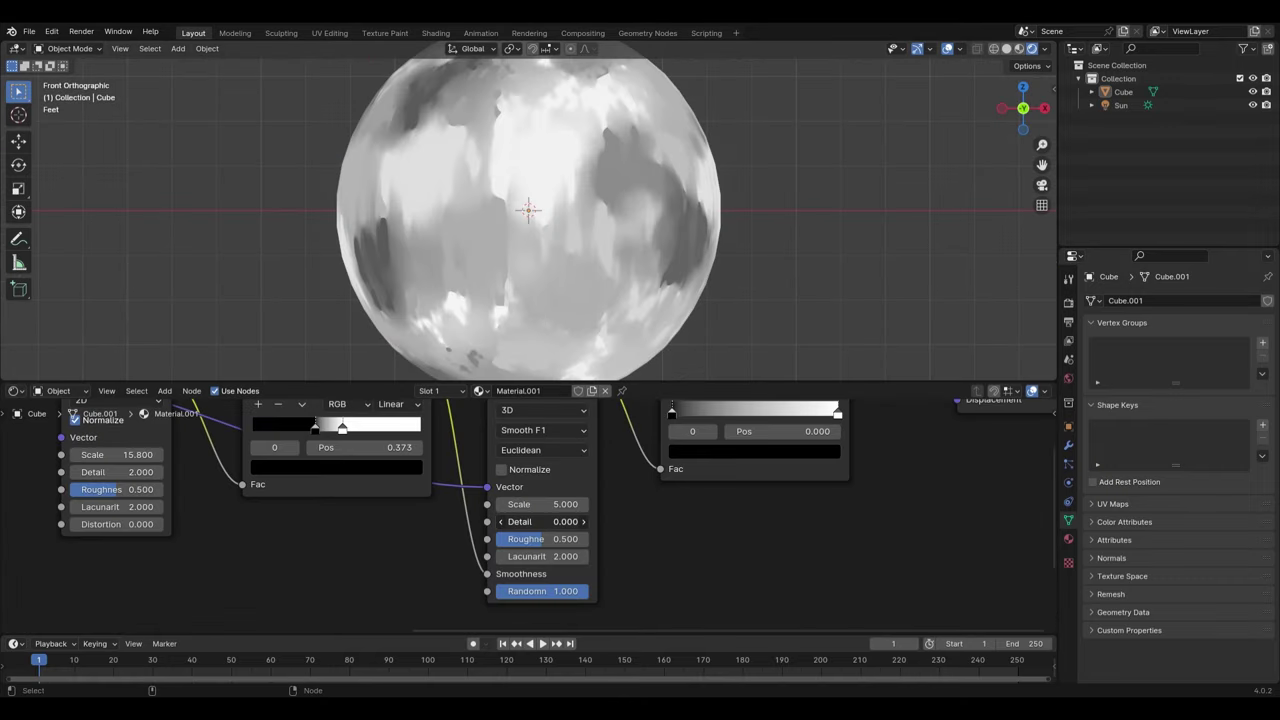
# Step: Return the Voronoi detail to 0 and switch its distance metric to Manhattan
pyautogui.moveTo(540, 521)
pyautogui.mouseDown()
pyautogui.moveTo(560, 521)
pyautogui.moveTo(520, 521)
pyautogui.mouseUp()
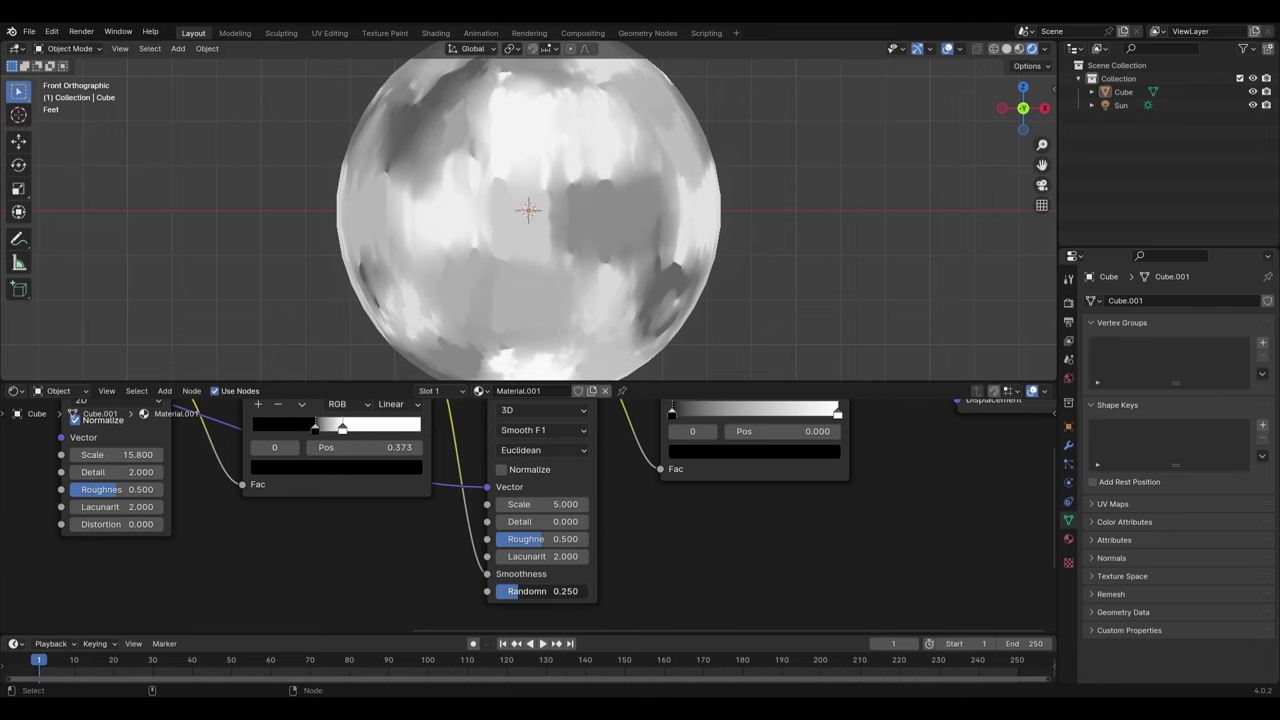
pyautogui.moveTo(570, 451); pyautogui.dragTo(631, 504, button='middle')
pyautogui.click(631, 504)
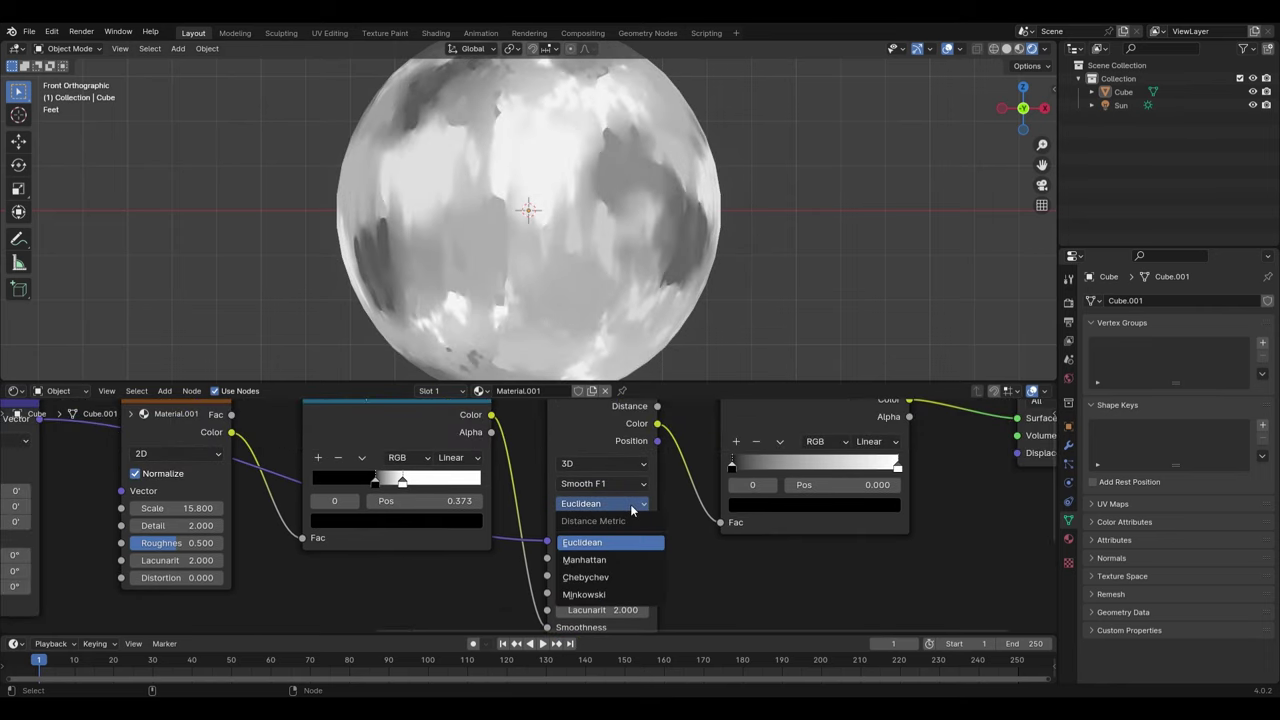
pyautogui.click(621, 559)
pyautogui.moveTo(700, 384); pyautogui.dragTo(700, 541)
pyautogui.moveTo(780, 477); pyautogui.dragTo(868, 507, button='middle')
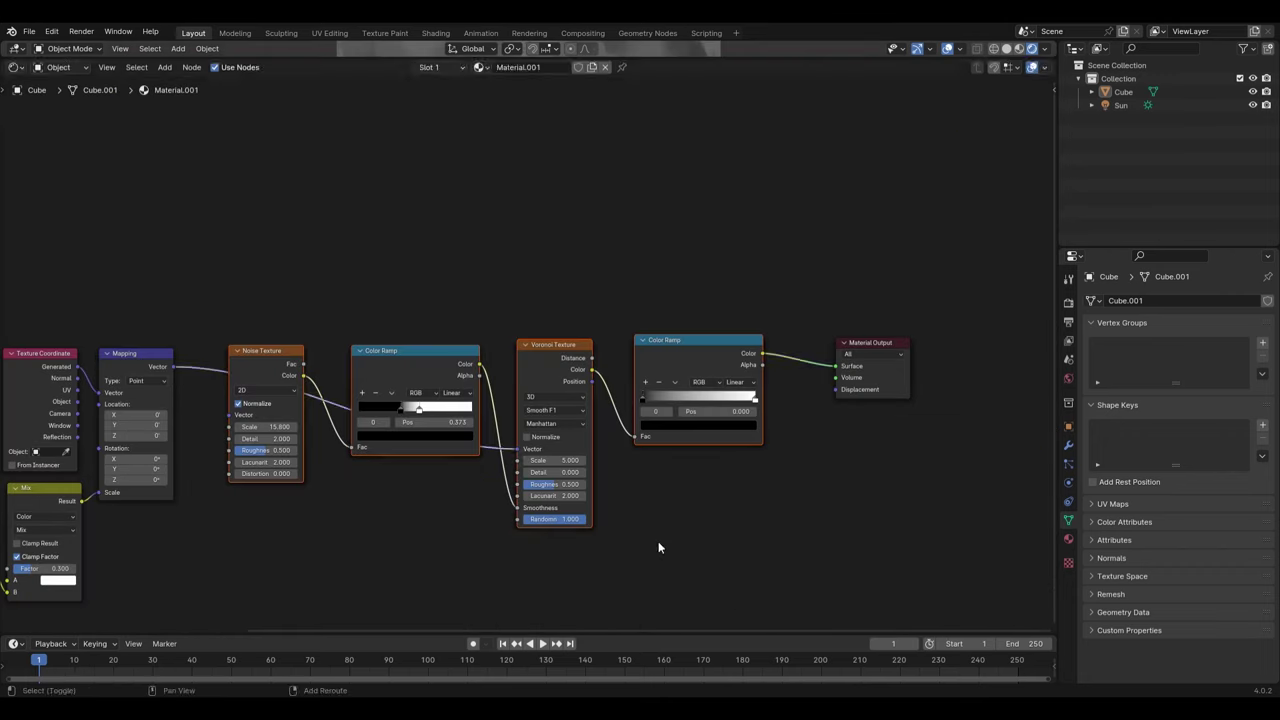
# Step: Duplicate the four texture nodes above the originals and feed the copy into Overlay input B
pyautogui.hotkey('shift', 'd')
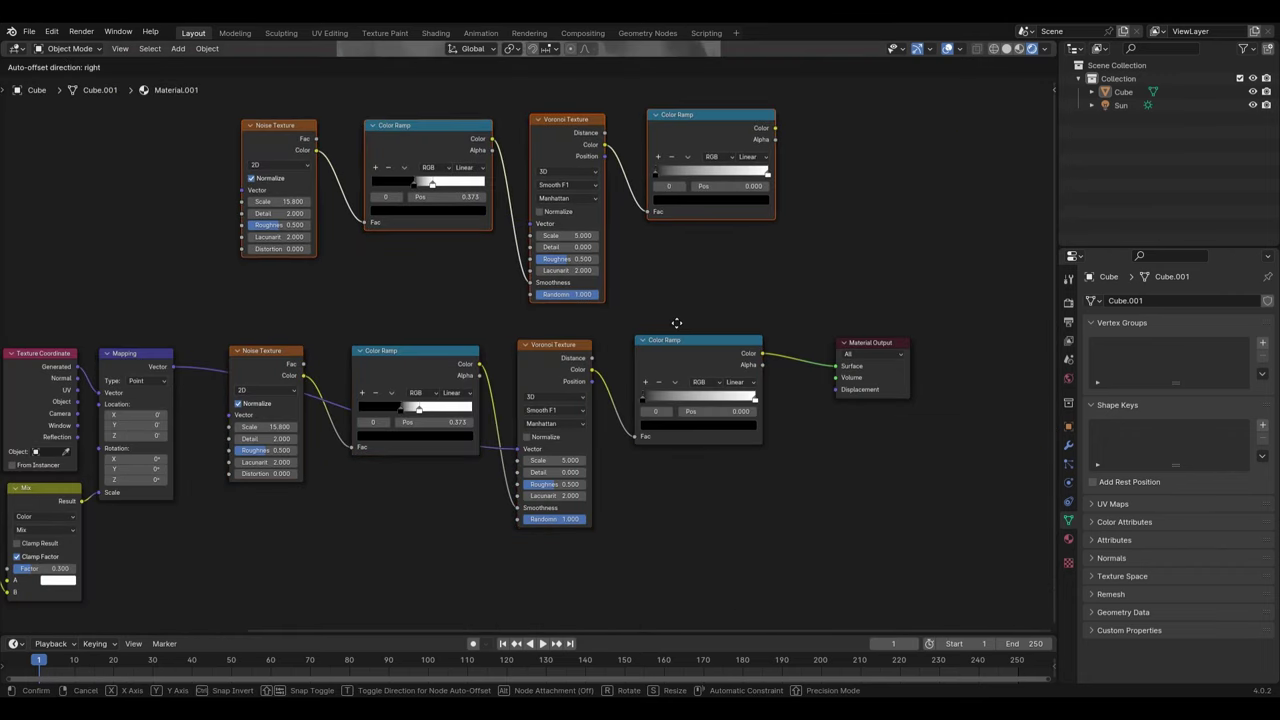
pyautogui.moveTo(298, 78); pyautogui.dragTo(444, 514)
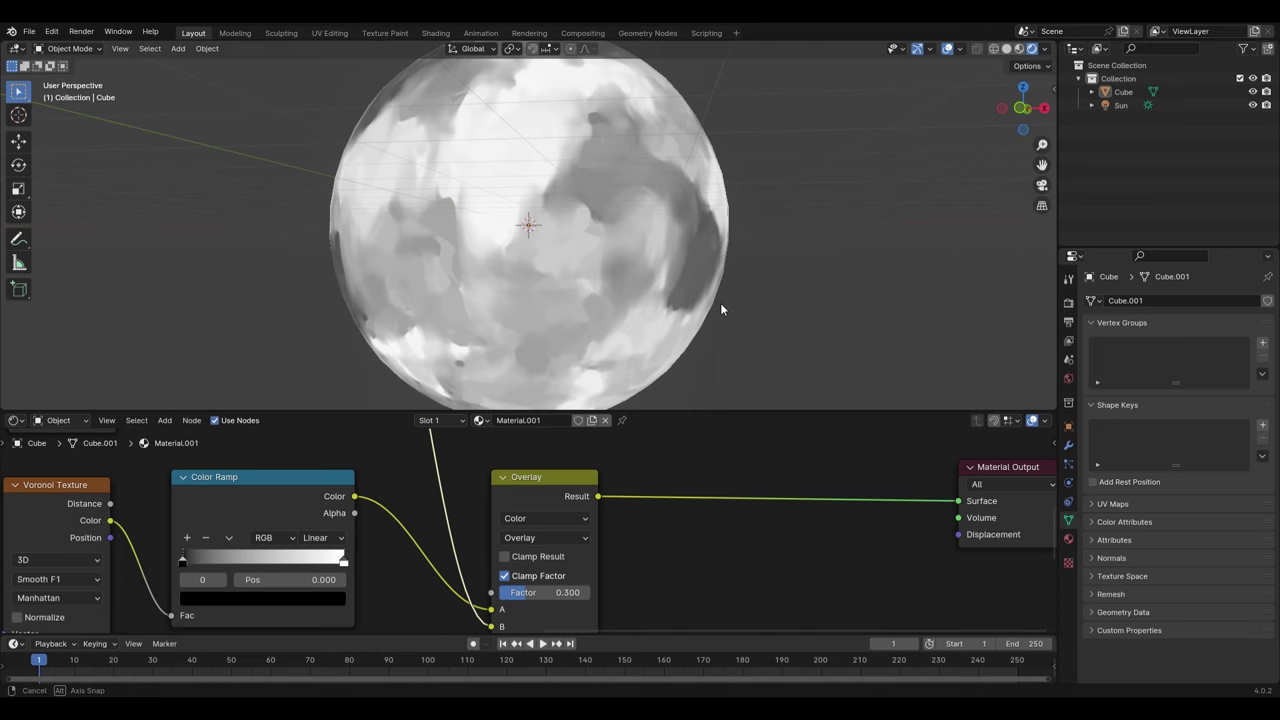
pyautogui.moveTo(720, 306); pyautogui.dragTo(684, 336, button='middle')
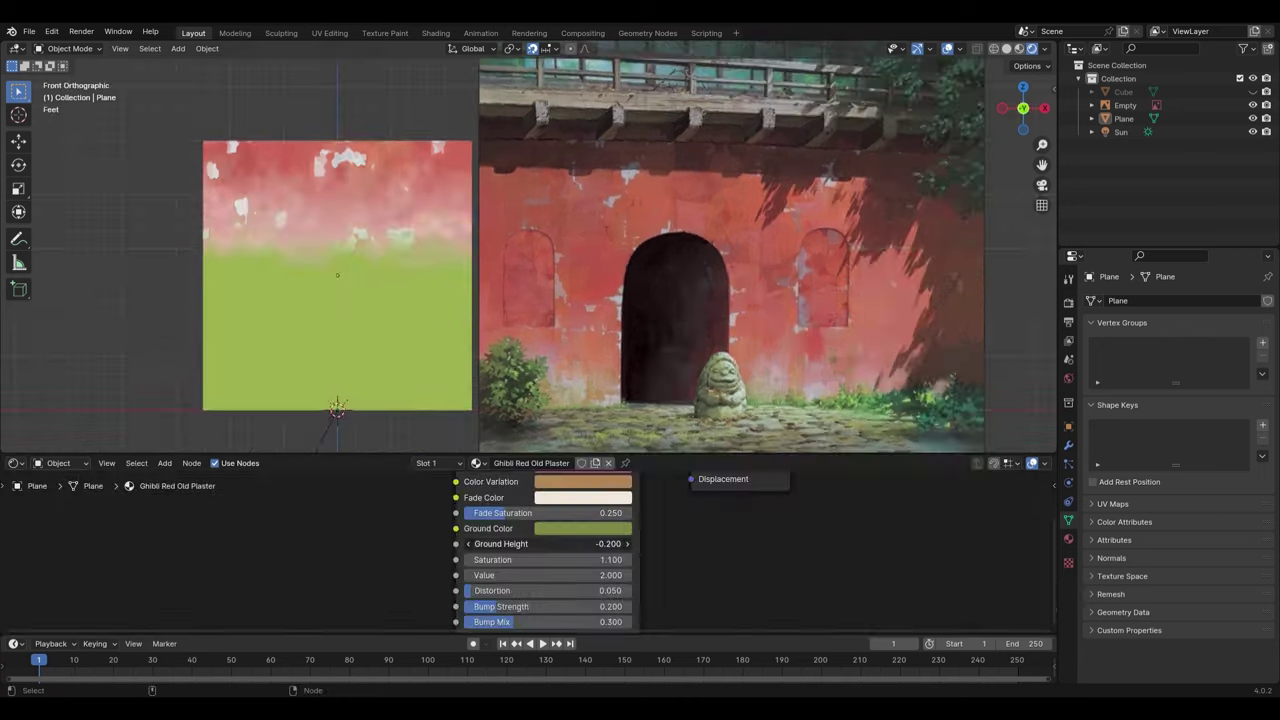
# Step: Lower the plaster Ground Height to -1.100, then like, subscribe and enable all channel notifications
pyautogui.moveTo(548, 543); pyautogui.dragTo(490, 543)
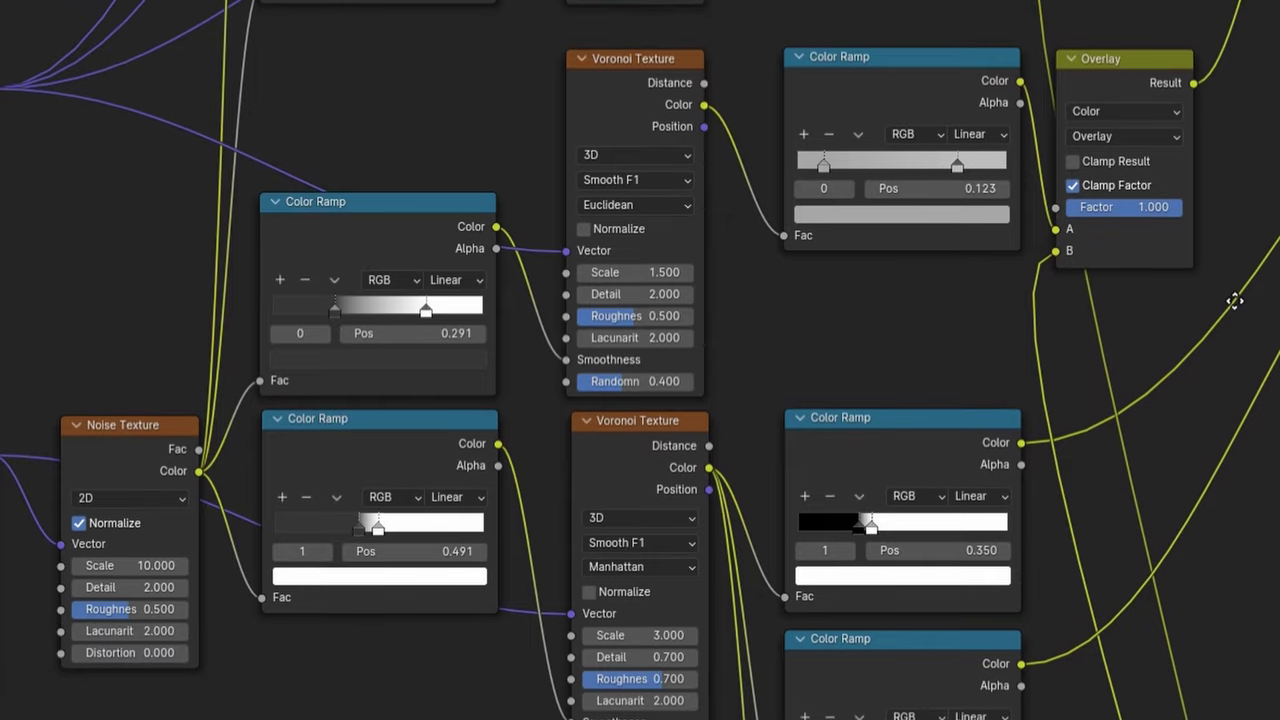
pyautogui.moveTo(1234, 294); pyautogui.dragTo(1229, 419, button='middle')
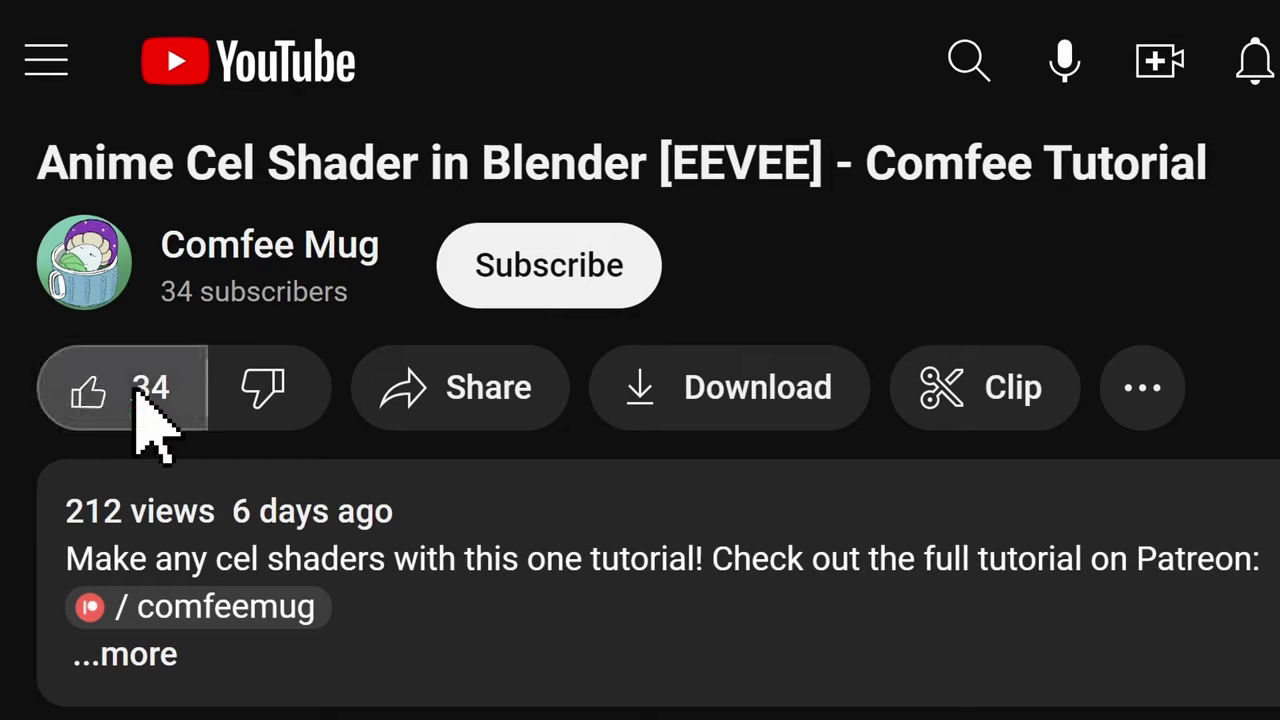
pyautogui.click(137, 391)
pyautogui.click(552, 262)
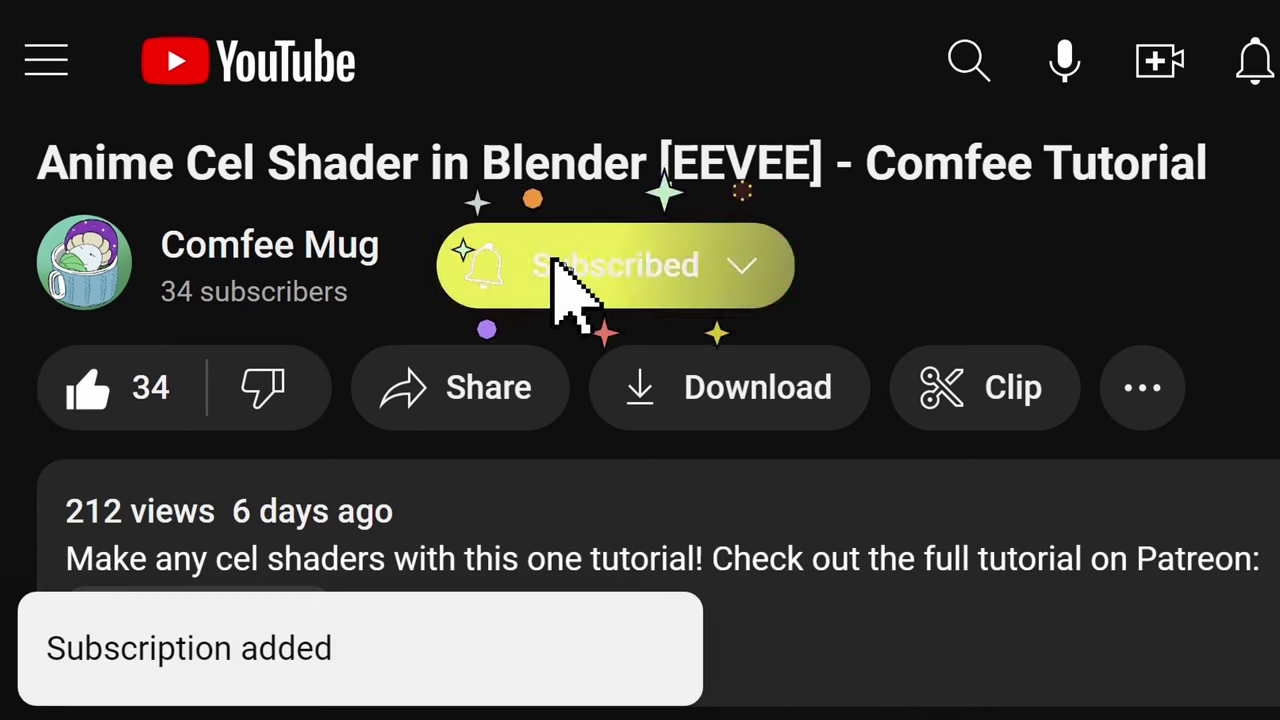
pyautogui.click(736, 260)
pyautogui.click(672, 365)
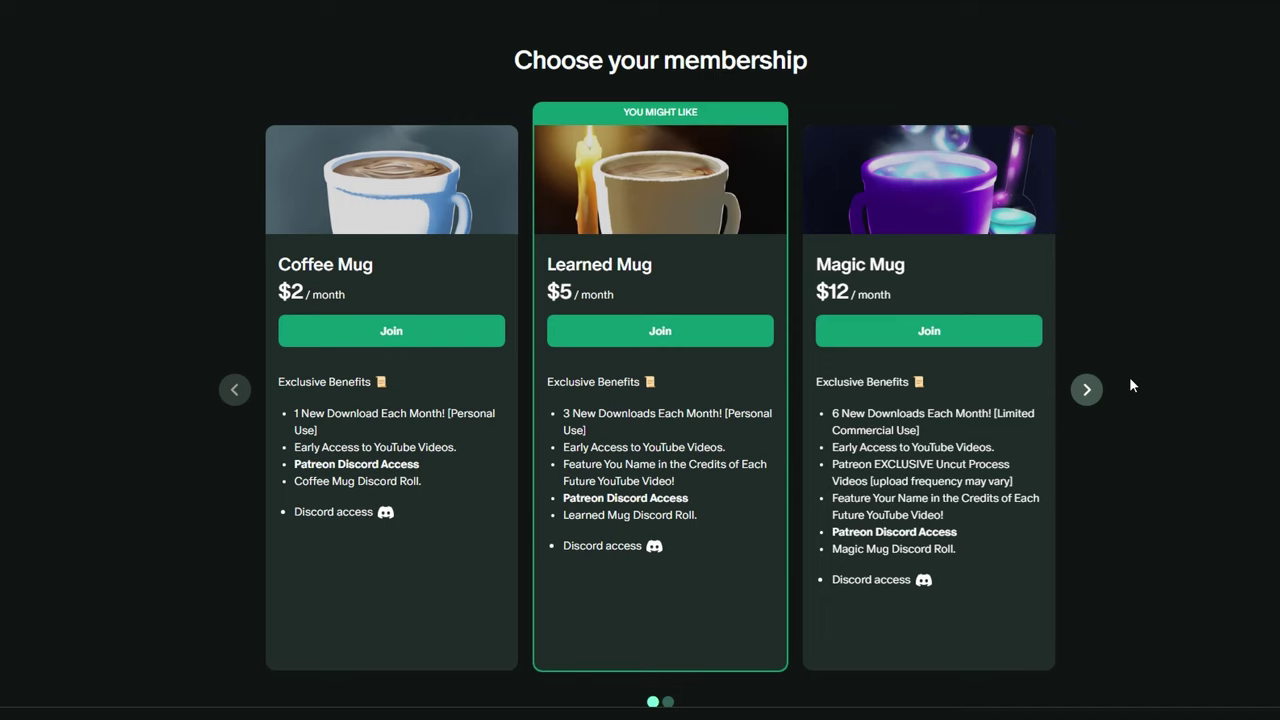
# Step: Advance the Patreon membership carousel to reveal the $24 Elder Mug tier
pyautogui.click(1096, 393)
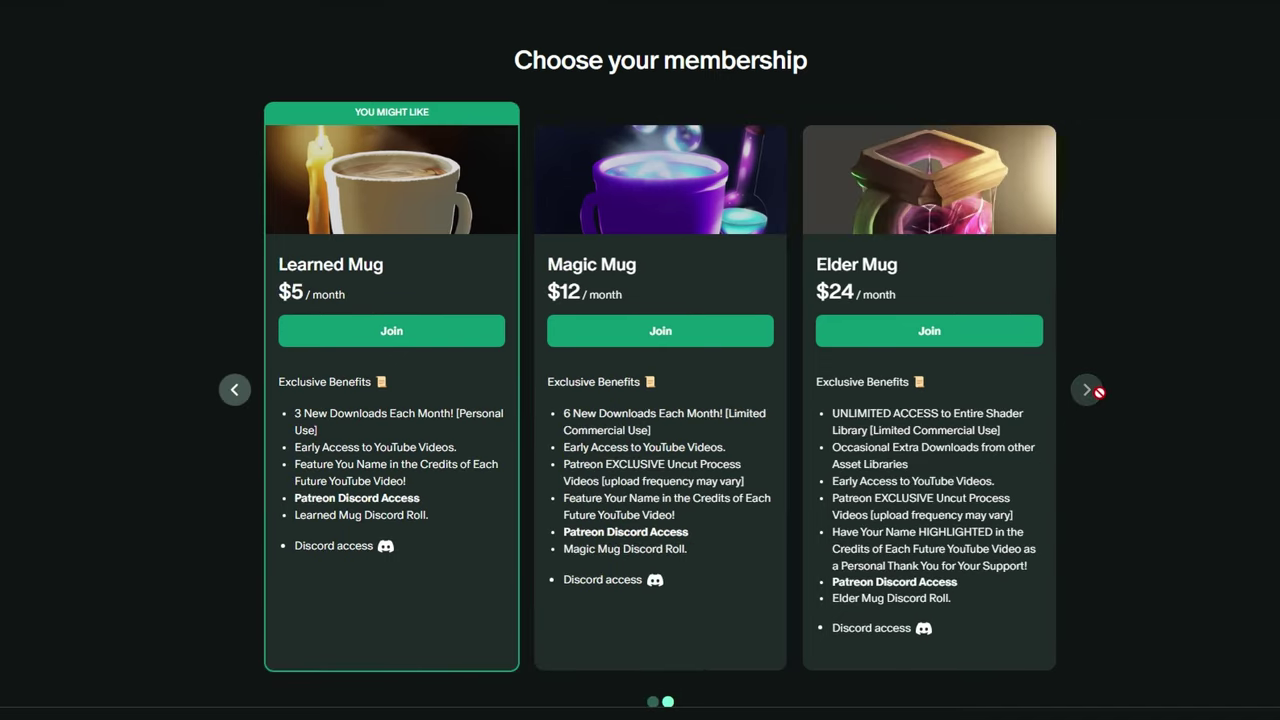